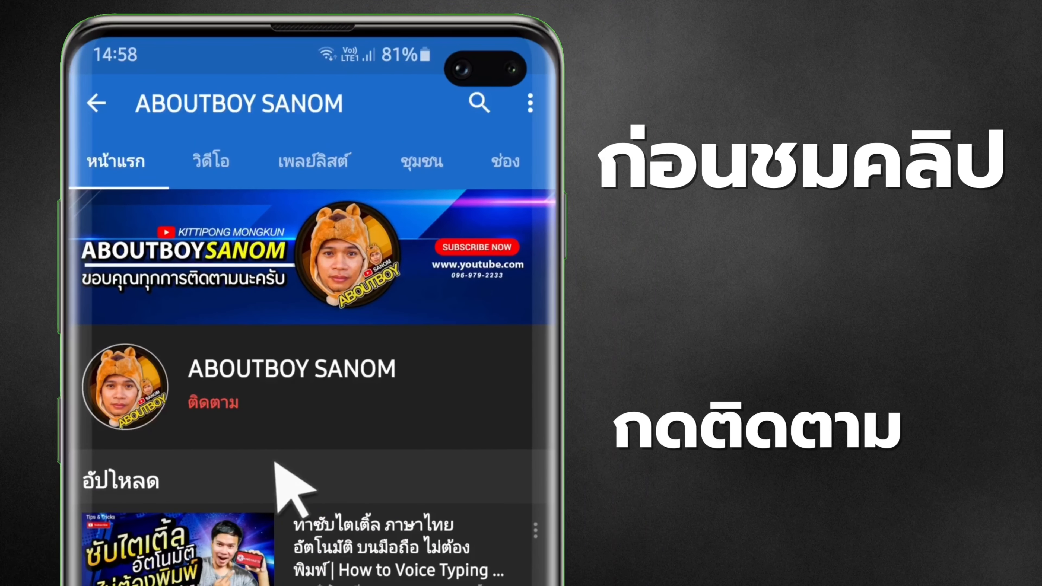
click(462, 219)
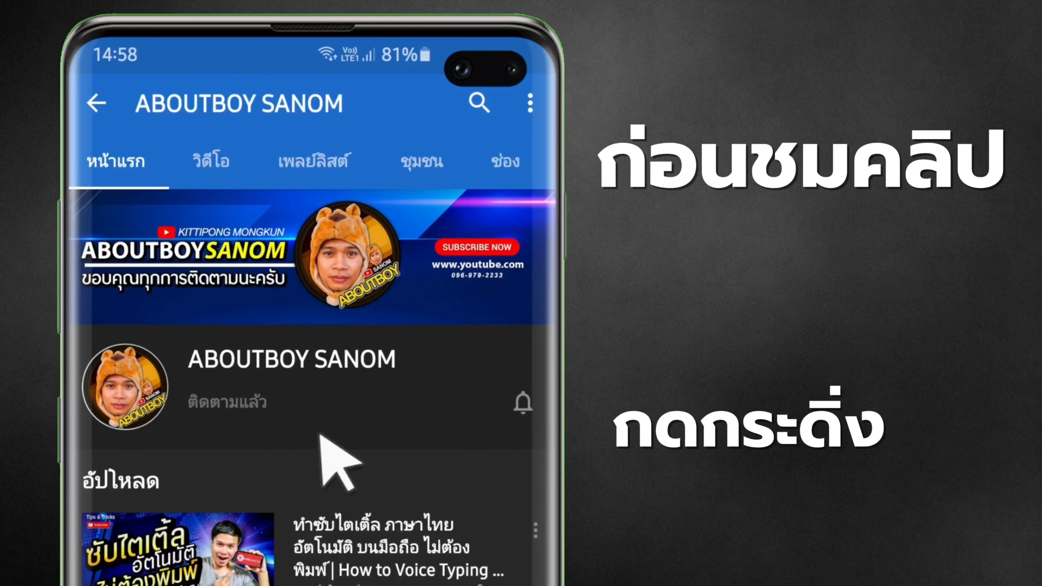
click(523, 400)
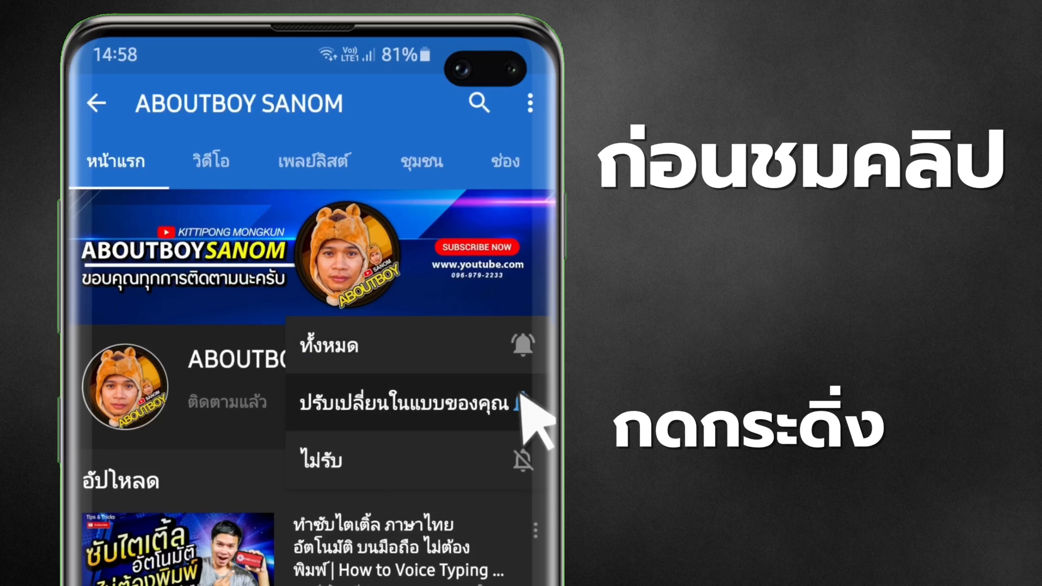
click(448, 356)
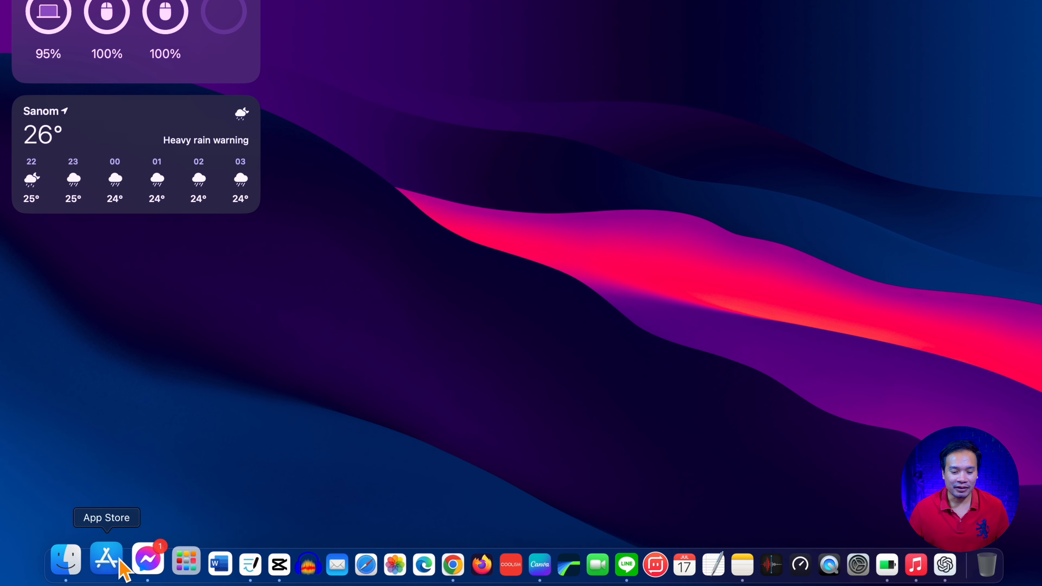
Switch to Finder to show the AutoCut All photo folder and move its window toward the middle of the desktop
click(74, 560)
click(318, 136)
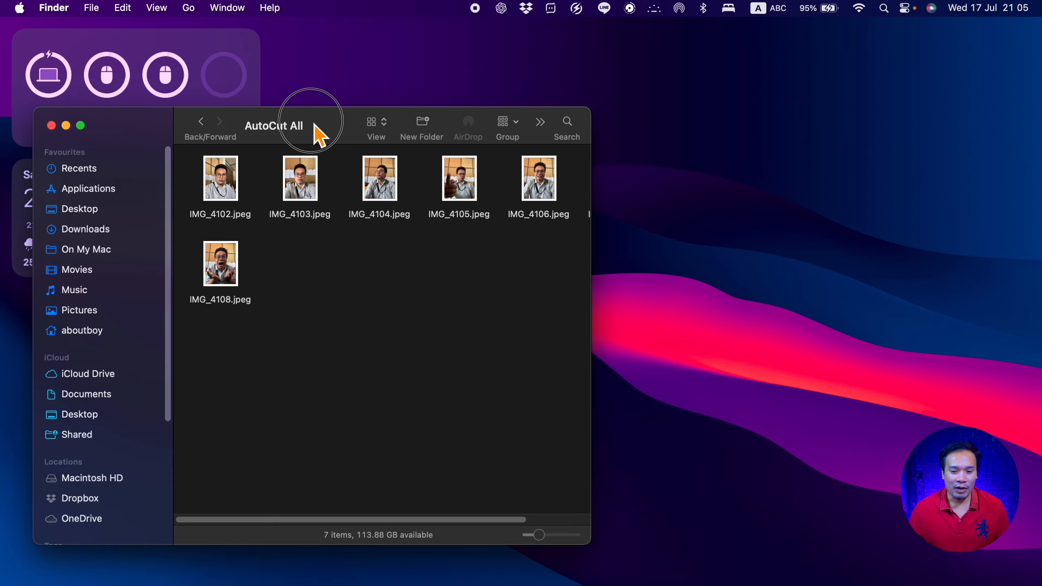
drag(318, 135, 478, 78)
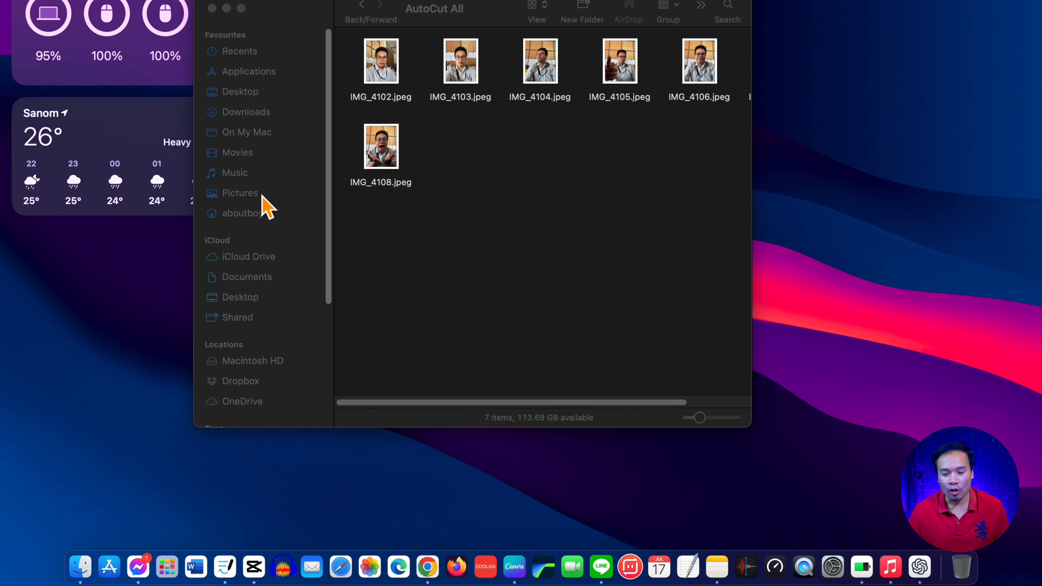
Switch to Chrome, search Google for "capcut" and open the CapCut website from the results
click(426, 565)
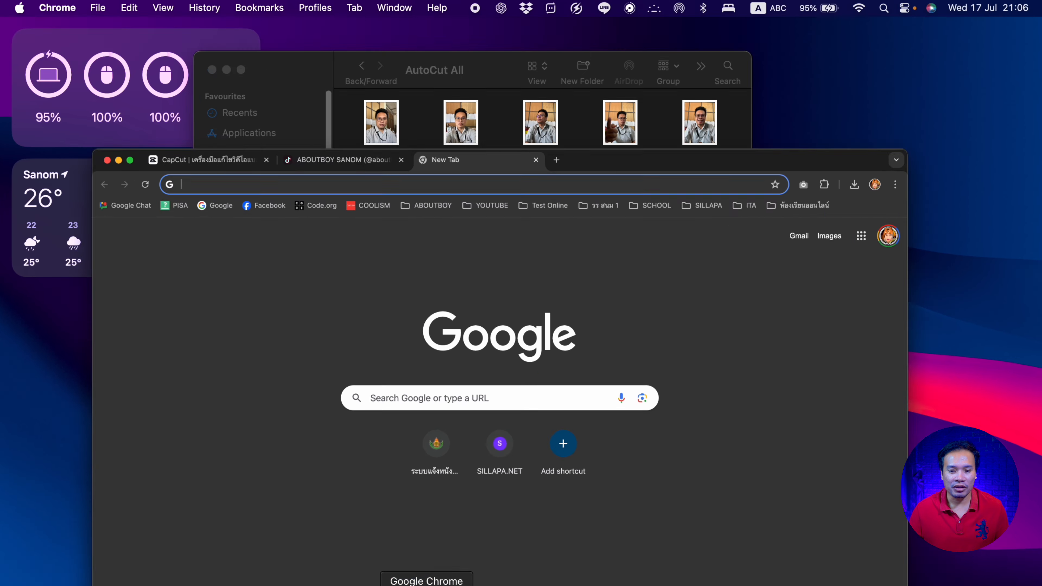
click(326, 63)
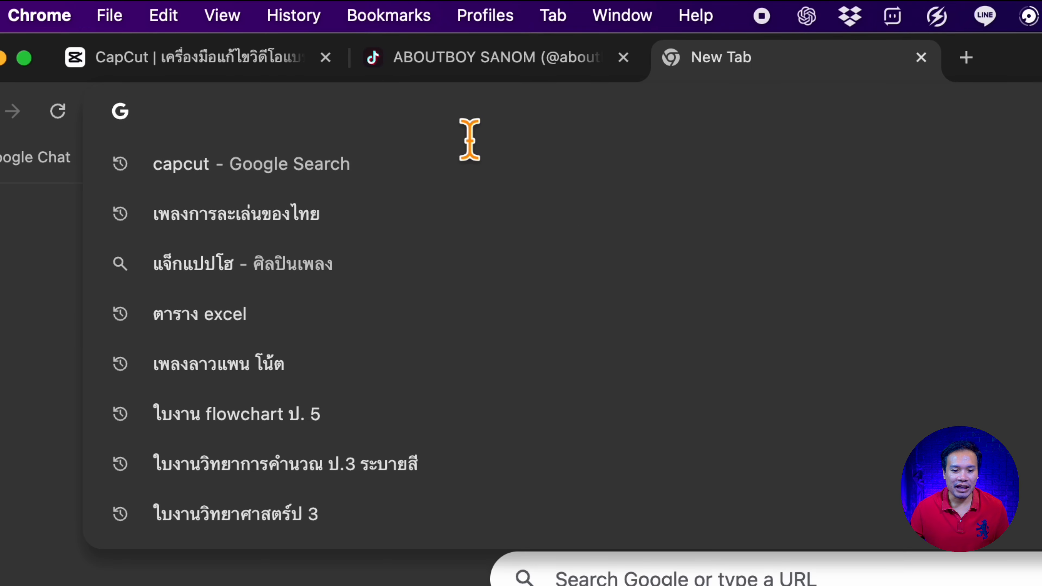
click(427, 172)
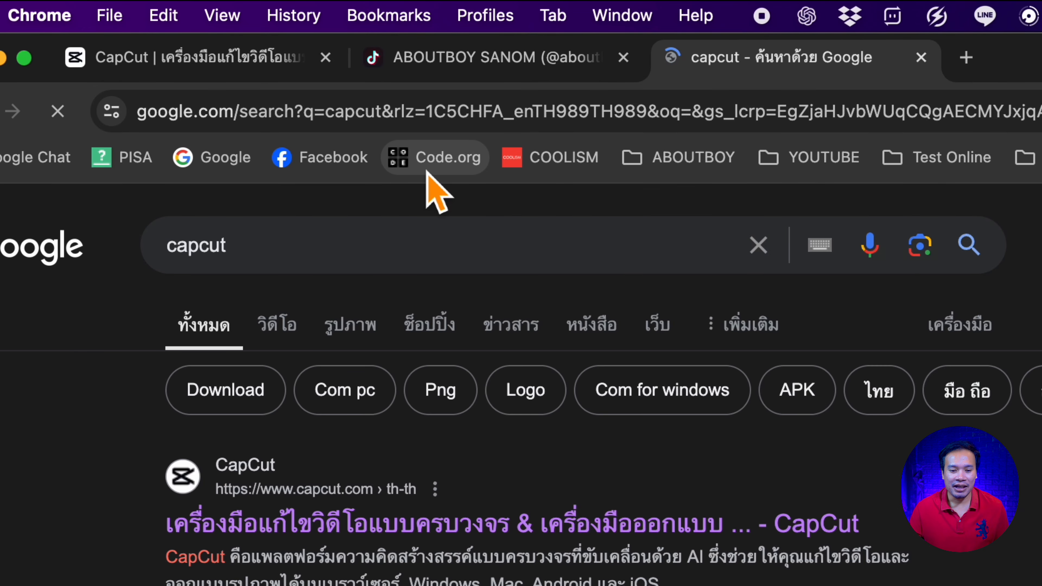
click(209, 492)
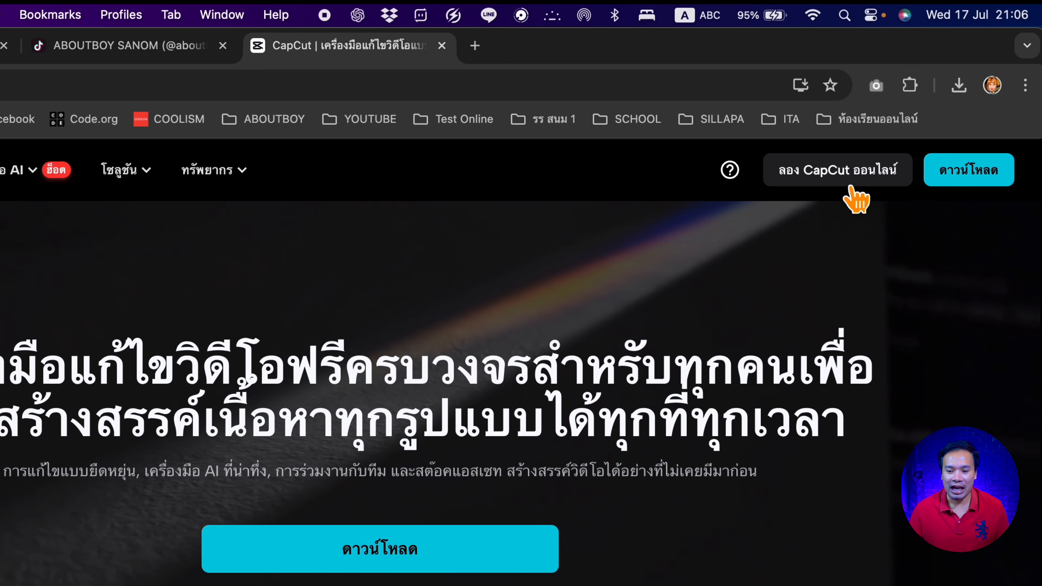
Start CapCut online and sign in with the TikTok account
click(852, 187)
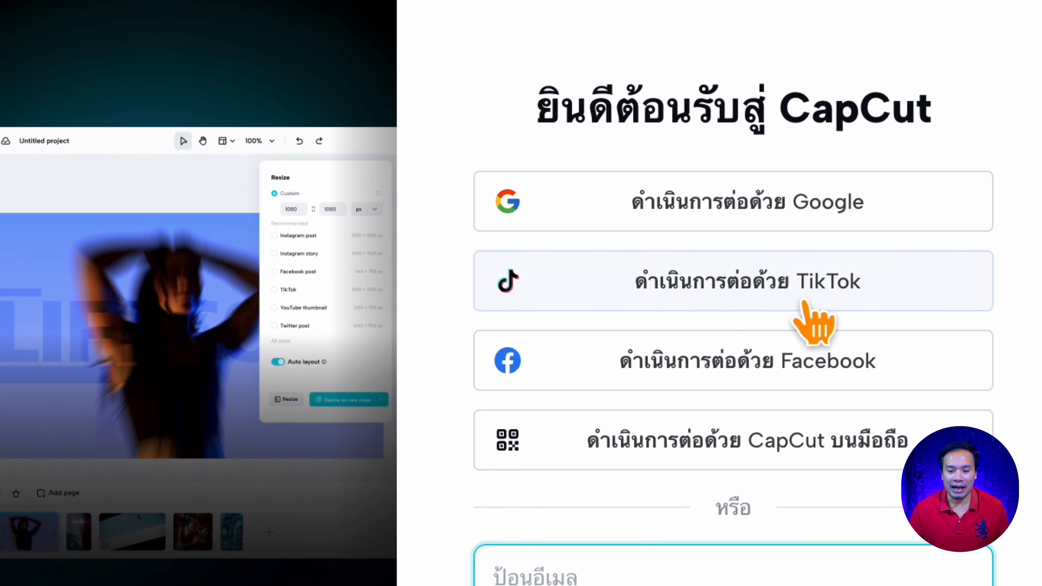
click(767, 299)
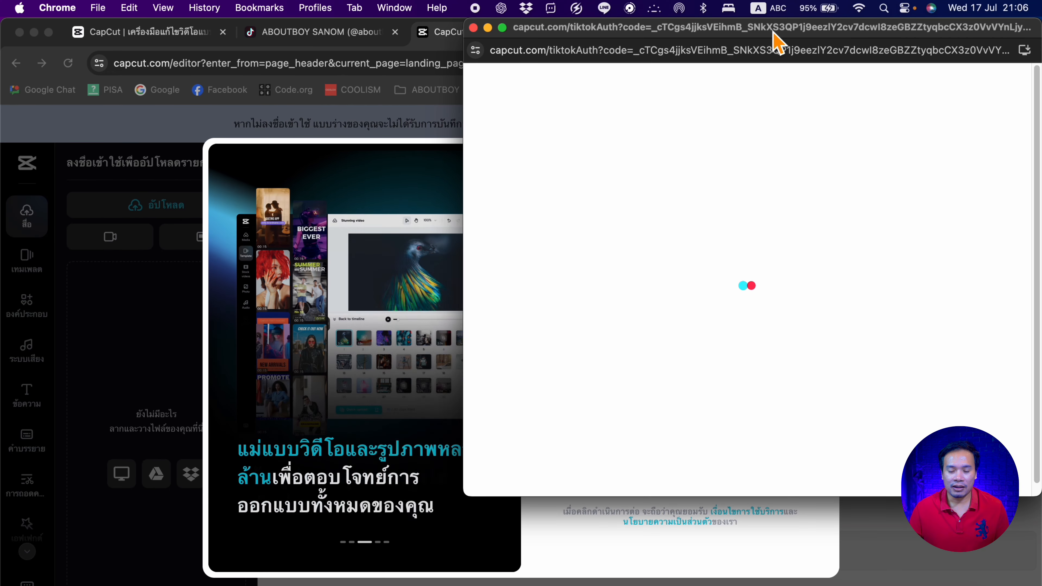
drag(777, 39, 548, 82)
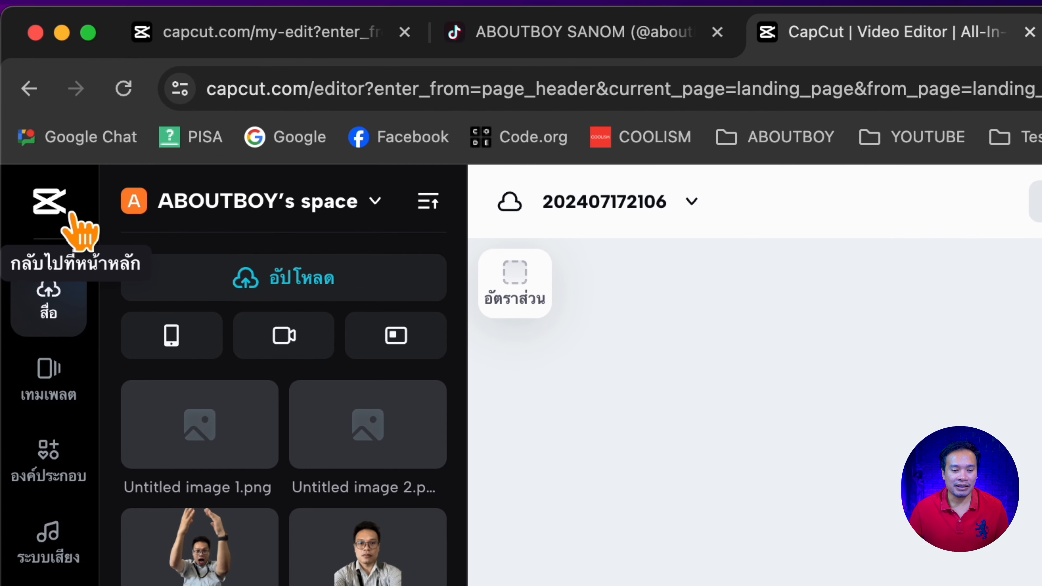
Return to the CapCut home page and open the batch edit tool (แก้ไขแบบกลุ่ม) from the Magic tools for images
click(72, 215)
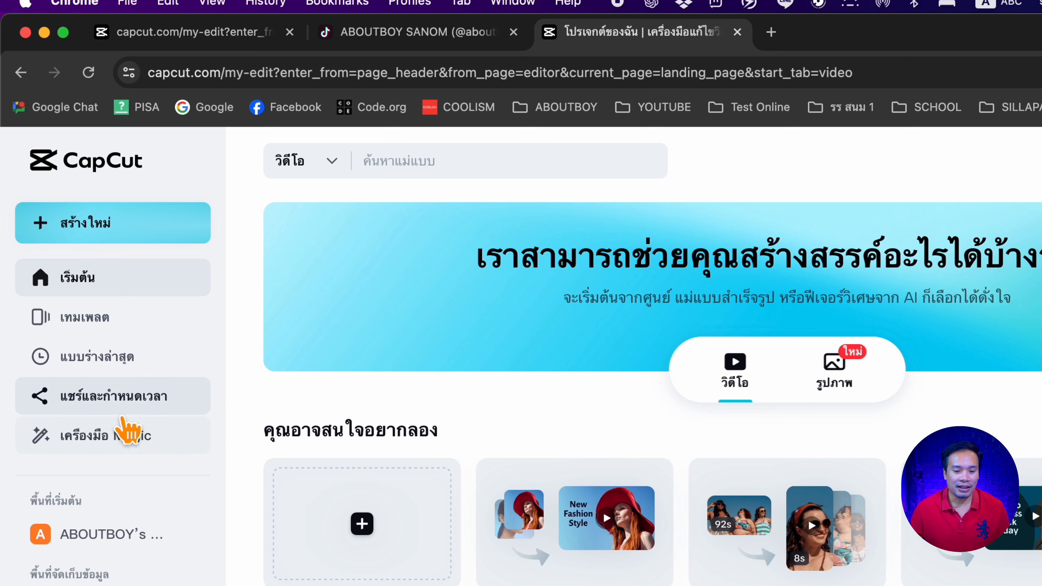
click(132, 450)
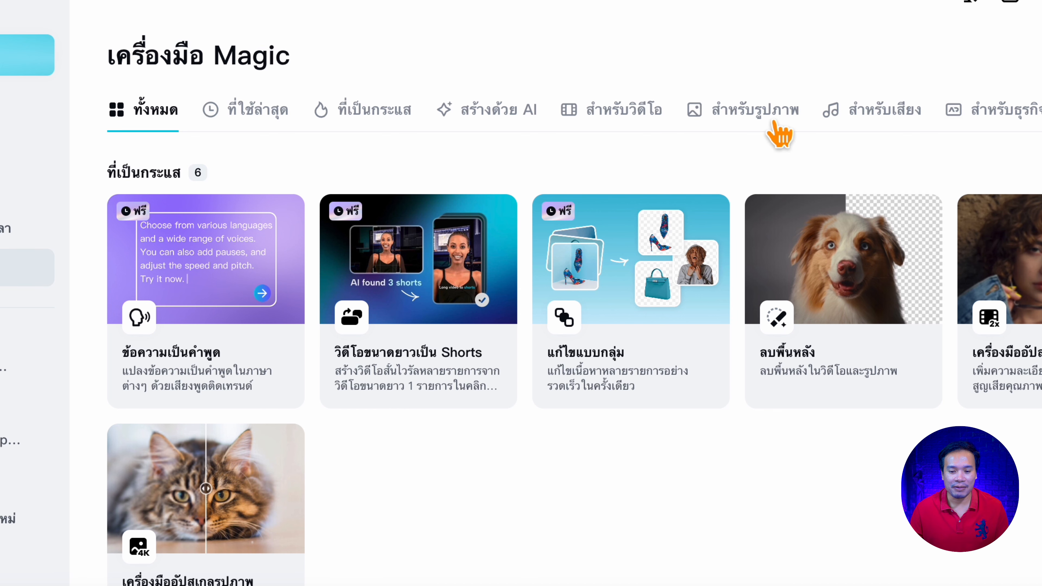
click(779, 132)
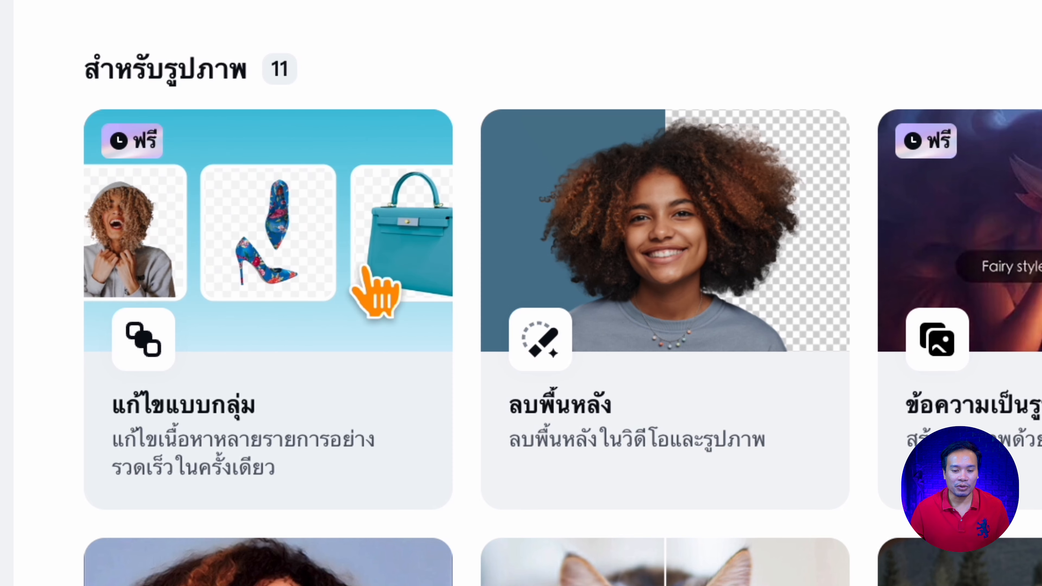
click(347, 265)
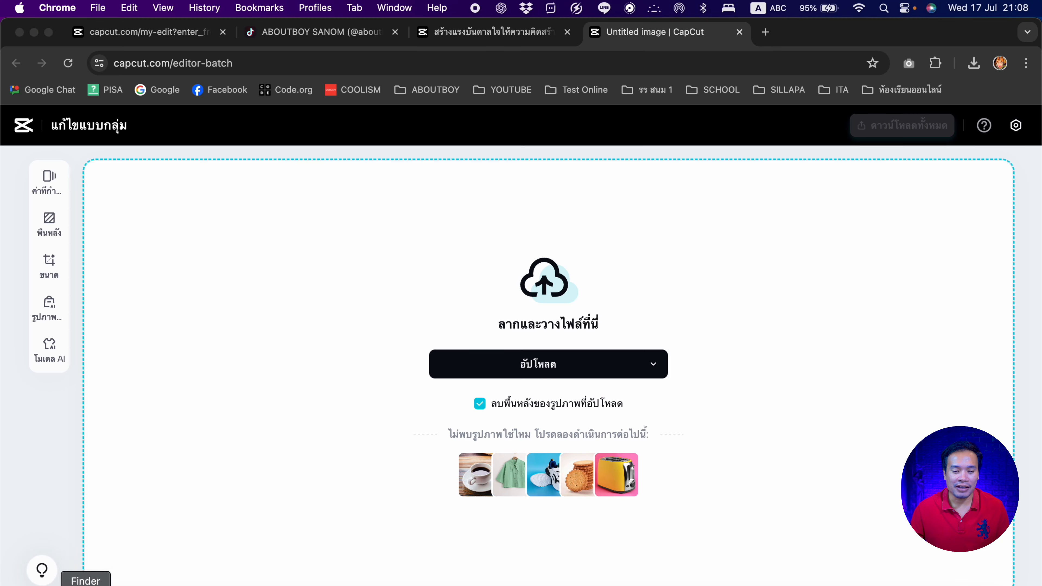
Upload all photos from Finder's AutoCut All folder into the batch editor with background removal
click(85, 583)
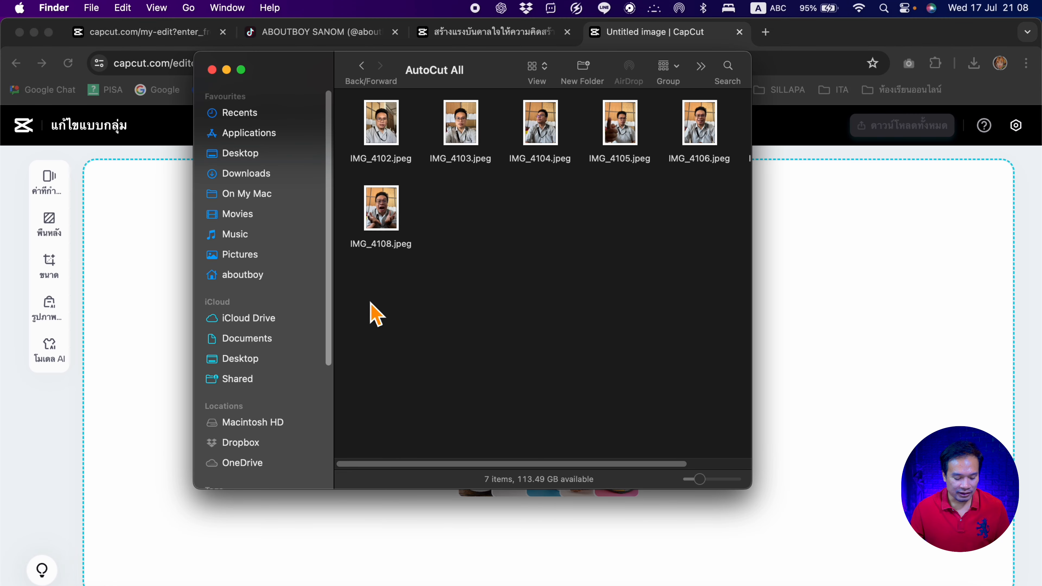
key(super+a)
drag(384, 239, 843, 379)
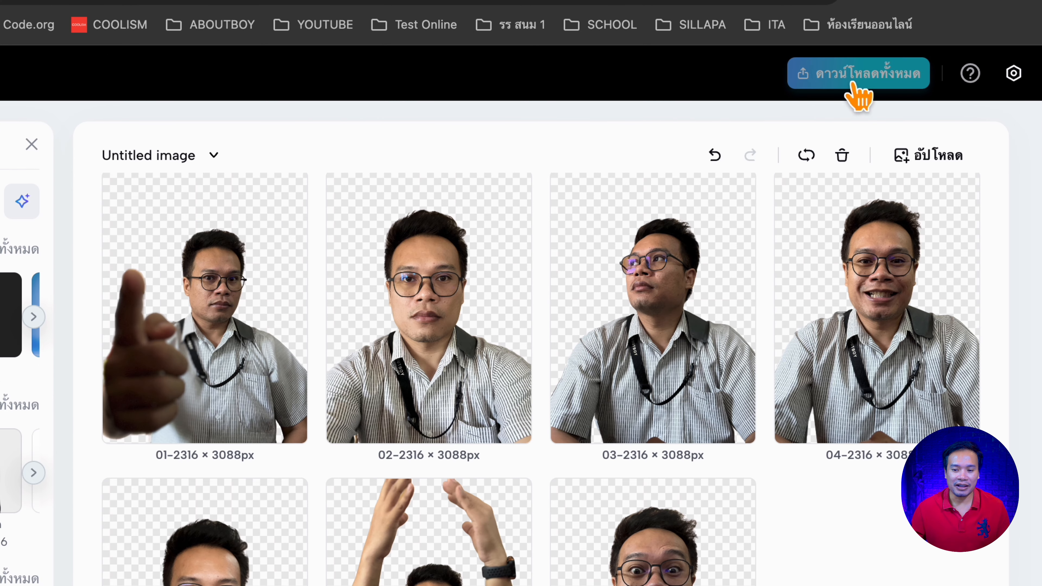
Set up the download of all pages as PNG at 1× size with a transparent background and no file compression
click(893, 86)
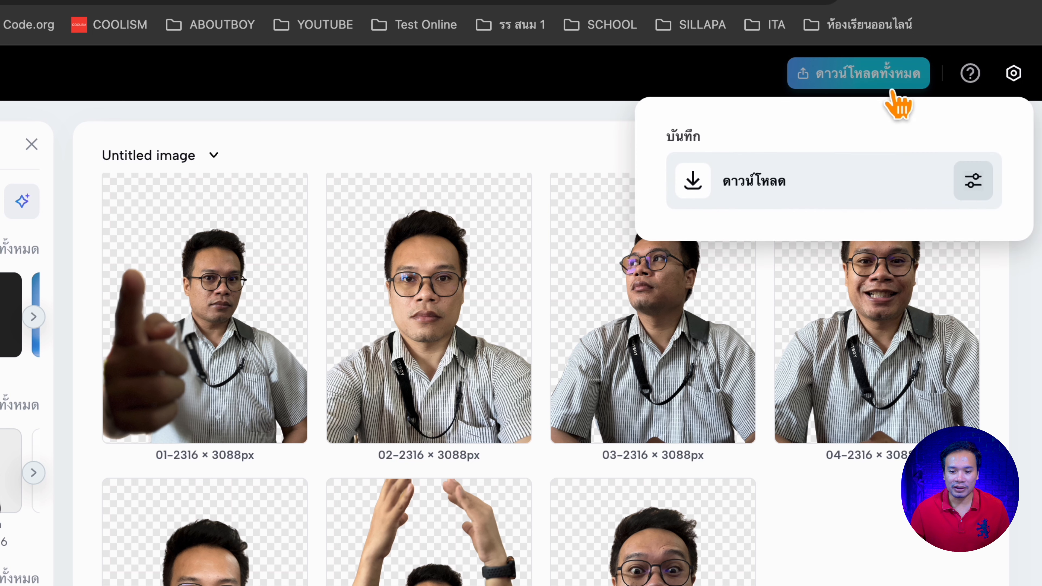
click(785, 182)
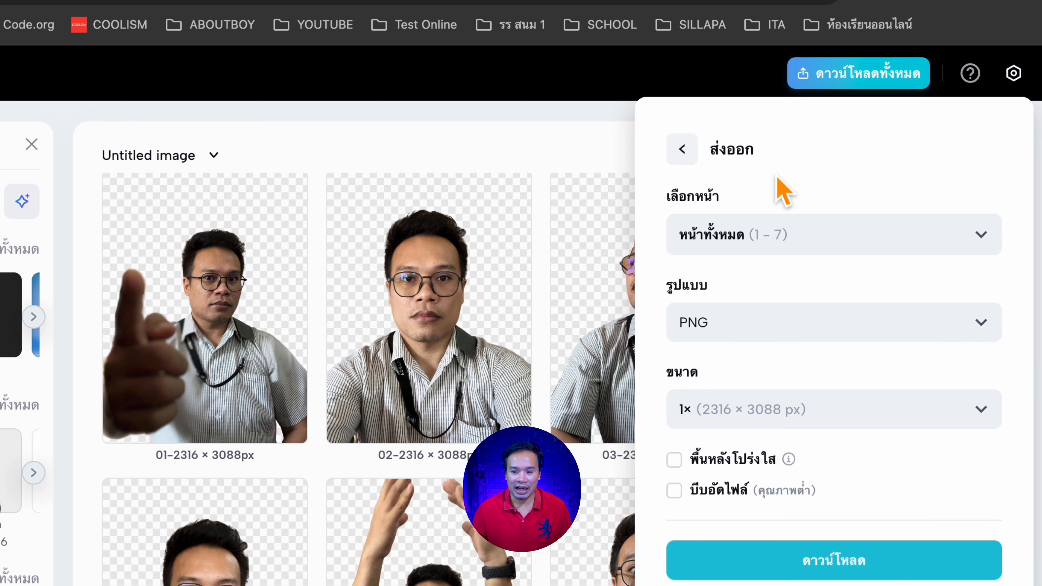
click(773, 238)
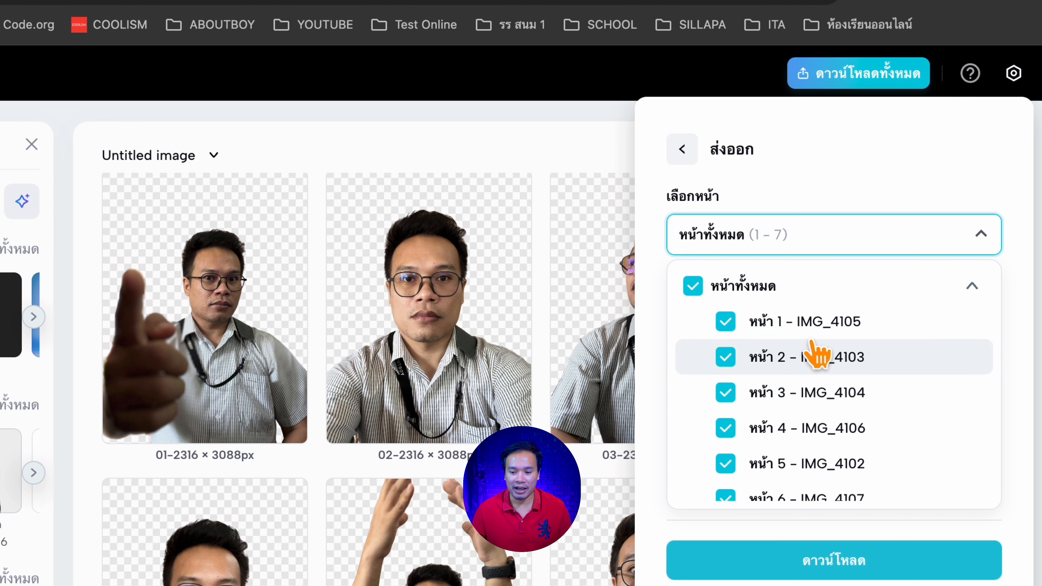
click(833, 186)
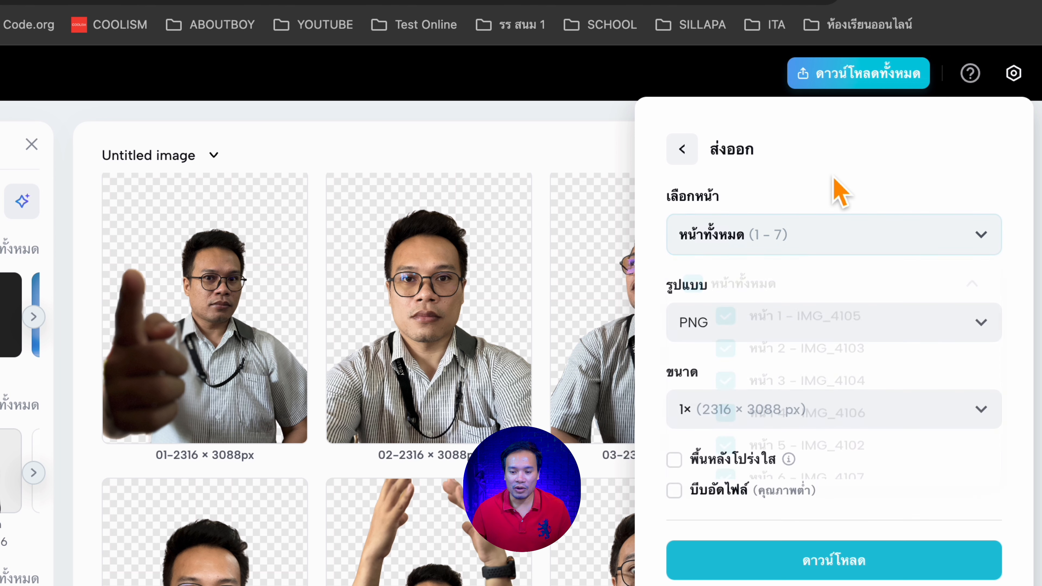
click(753, 327)
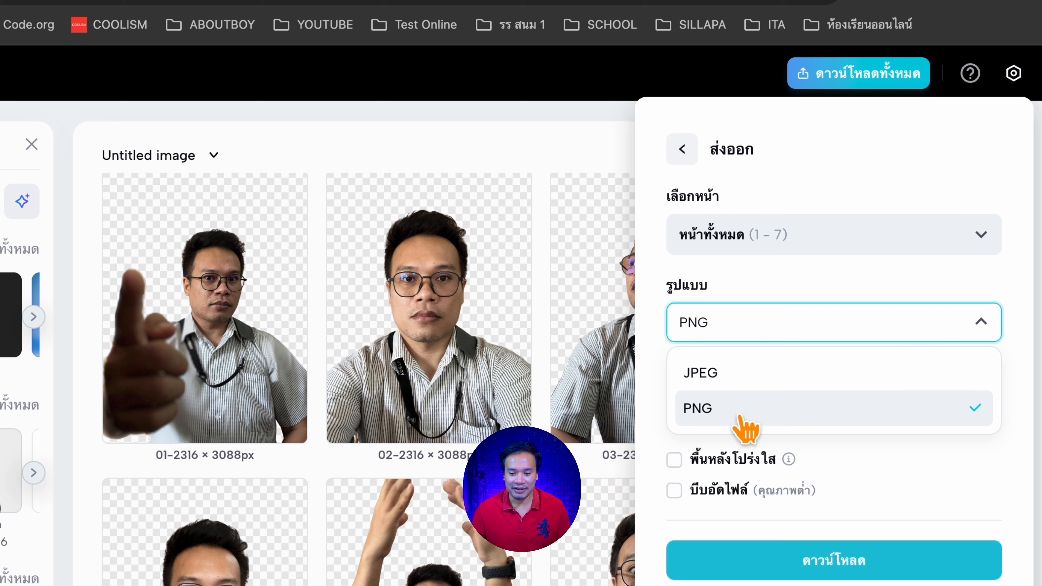
click(660, 457)
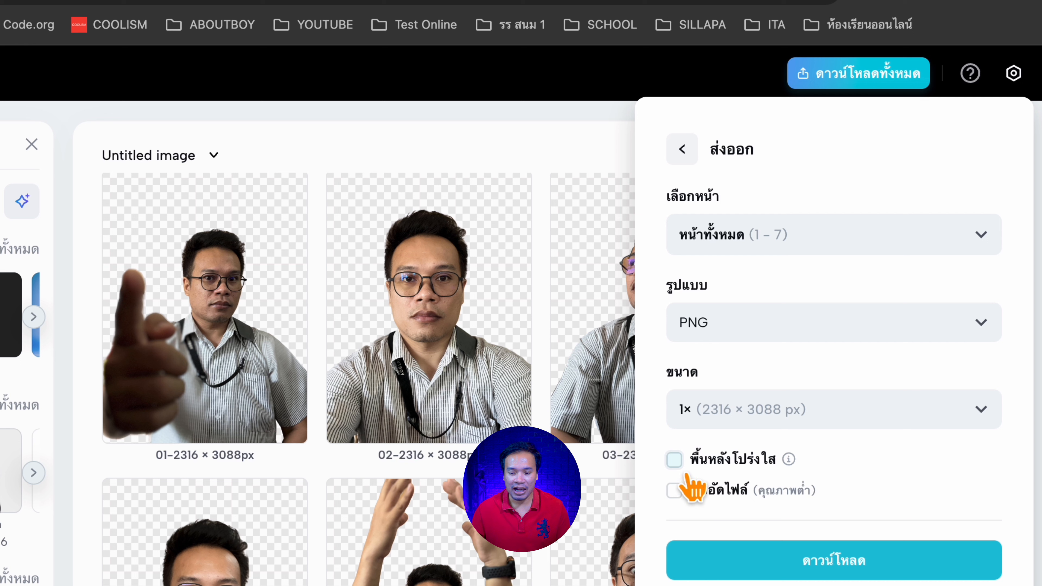
click(673, 460)
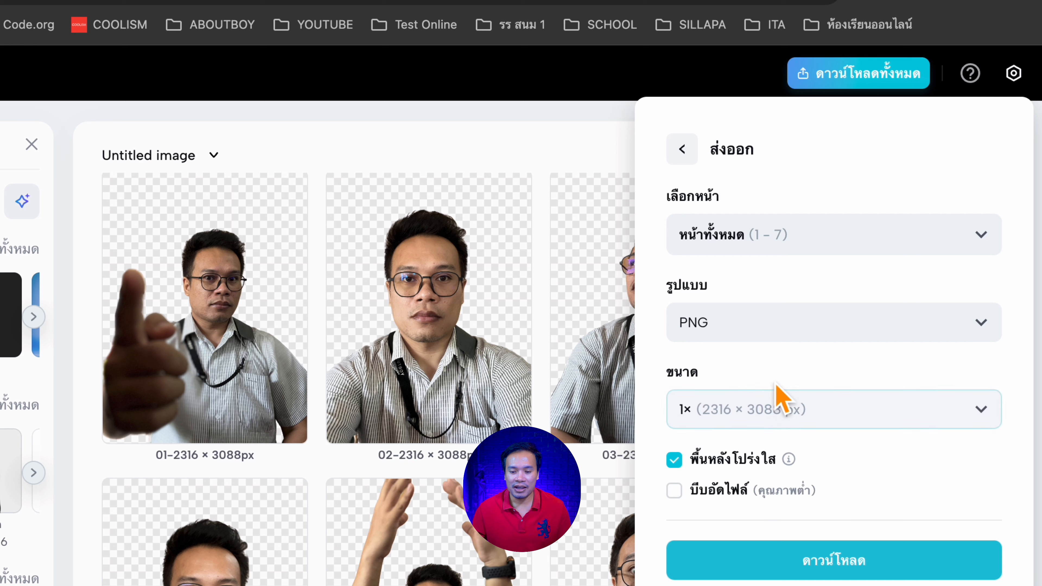
click(837, 418)
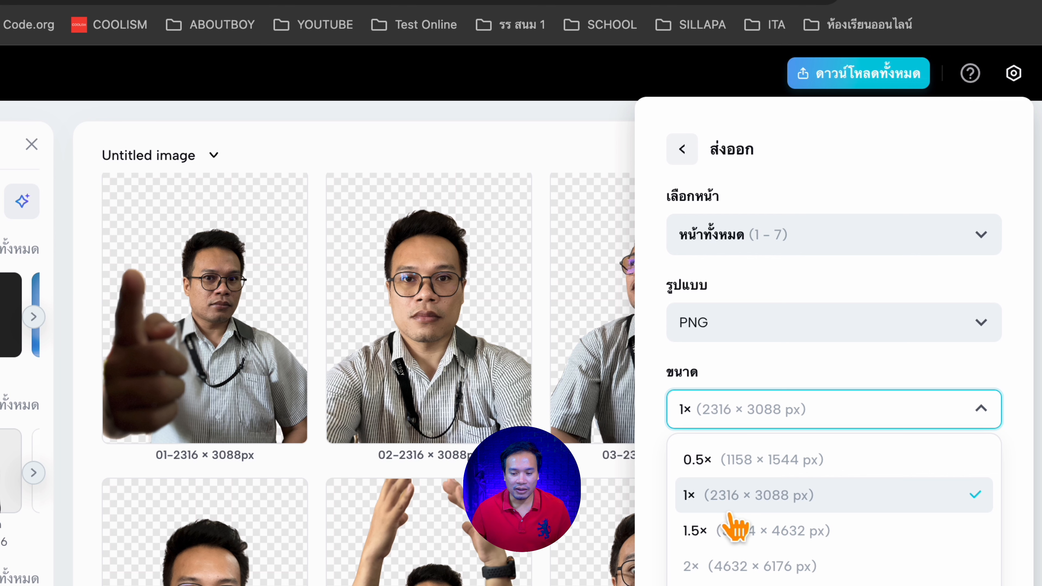
click(647, 512)
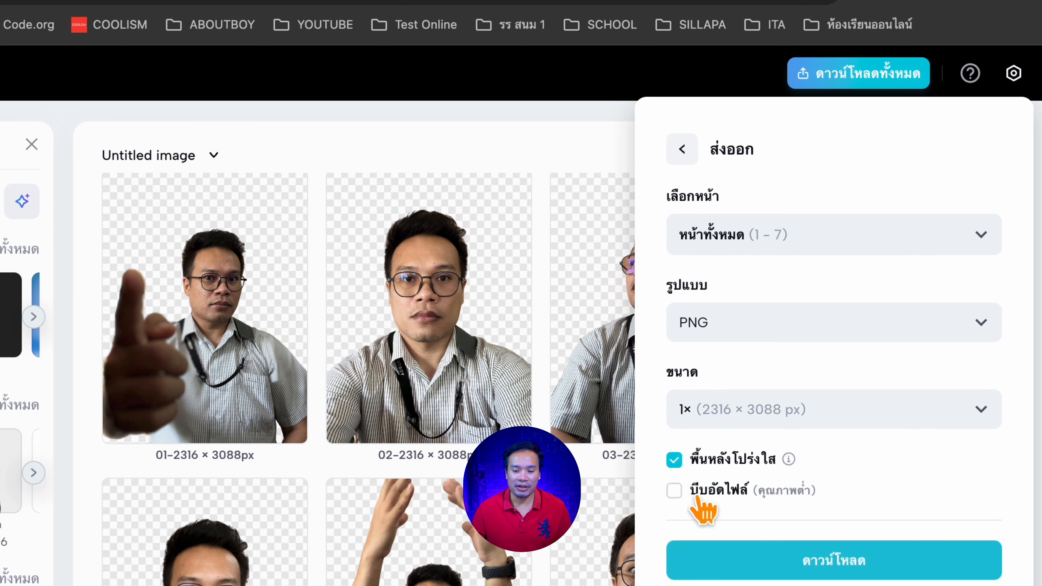
Download the images and save the archive as "Untitled image (1)" in the Remove BG folder within Pictures
click(825, 576)
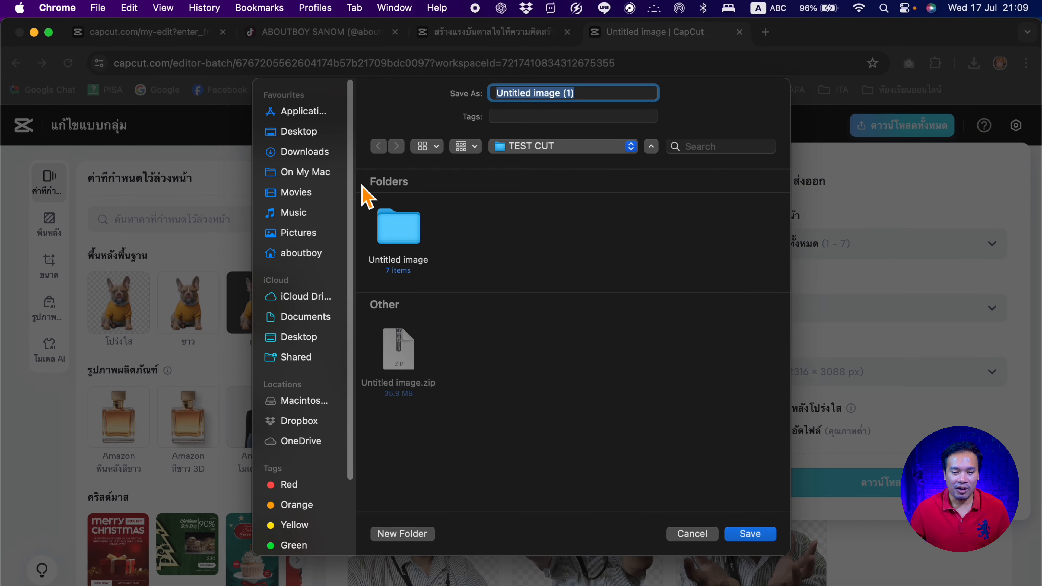
click(303, 234)
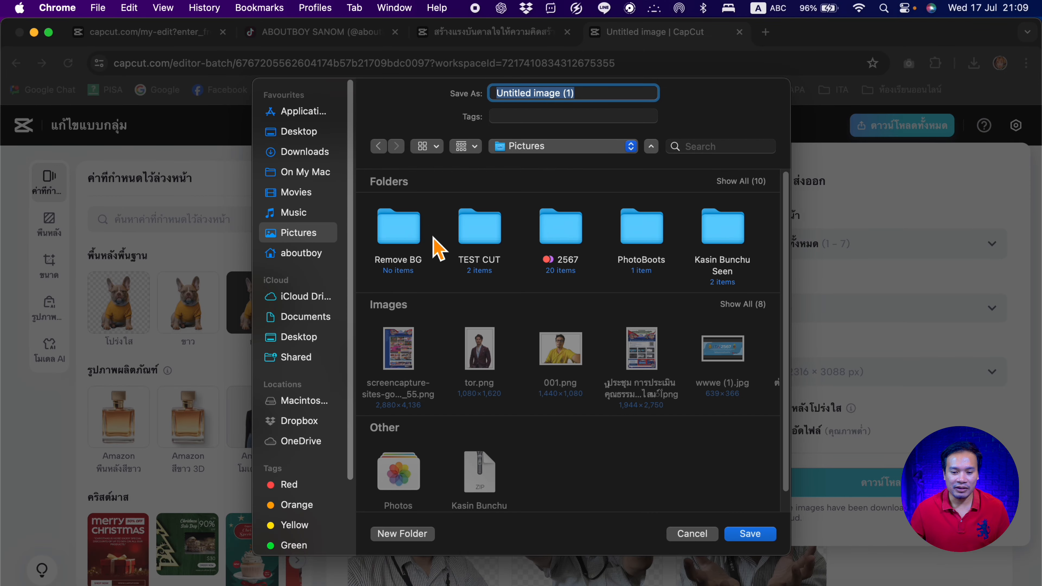
double_click(411, 233)
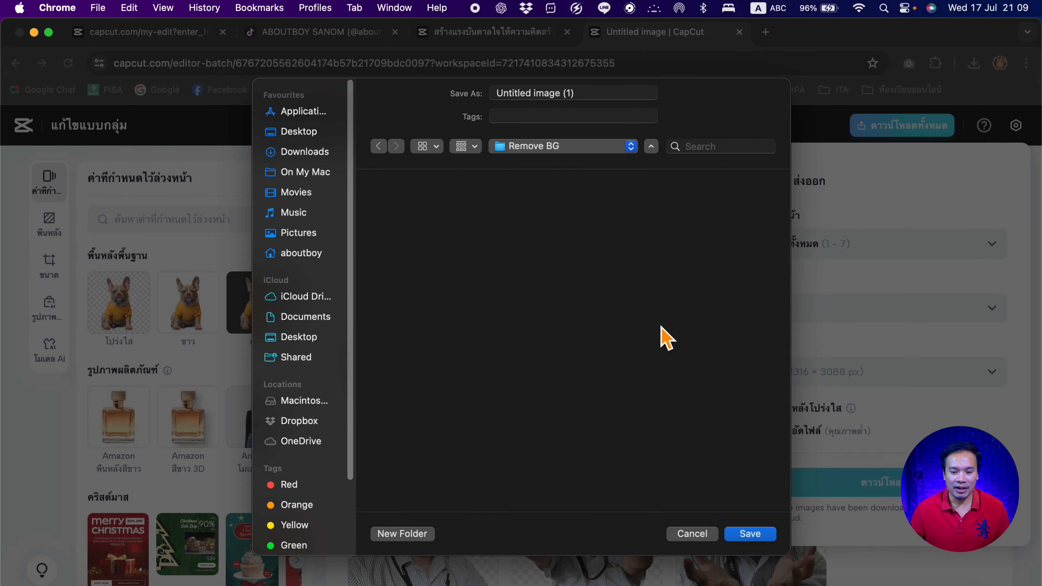
click(759, 533)
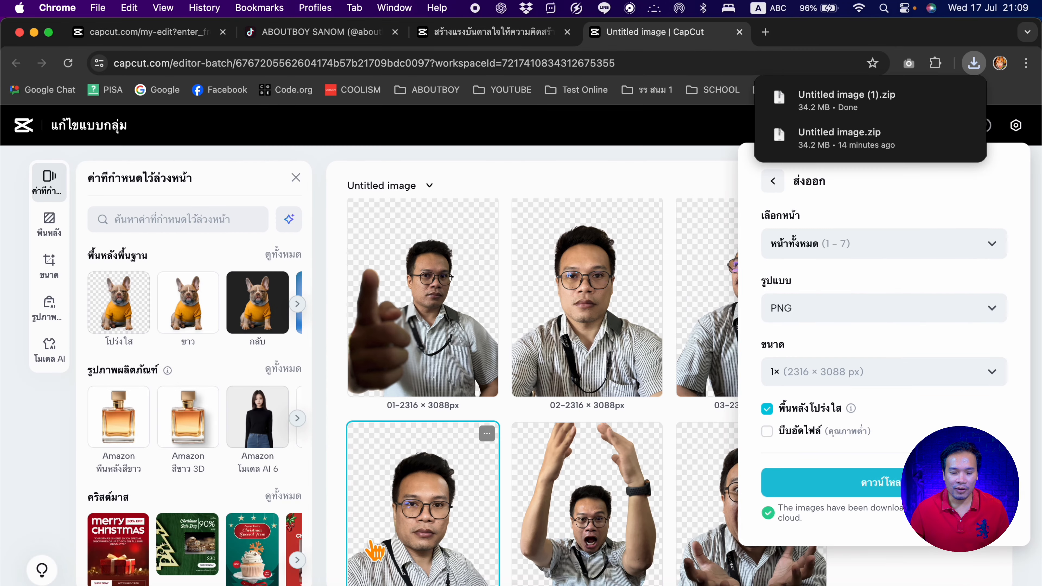
Switch to Finder, extract "Untitled image (1).zip" in Pictures > Remove BG and open the extracted folder
click(76, 580)
click(240, 254)
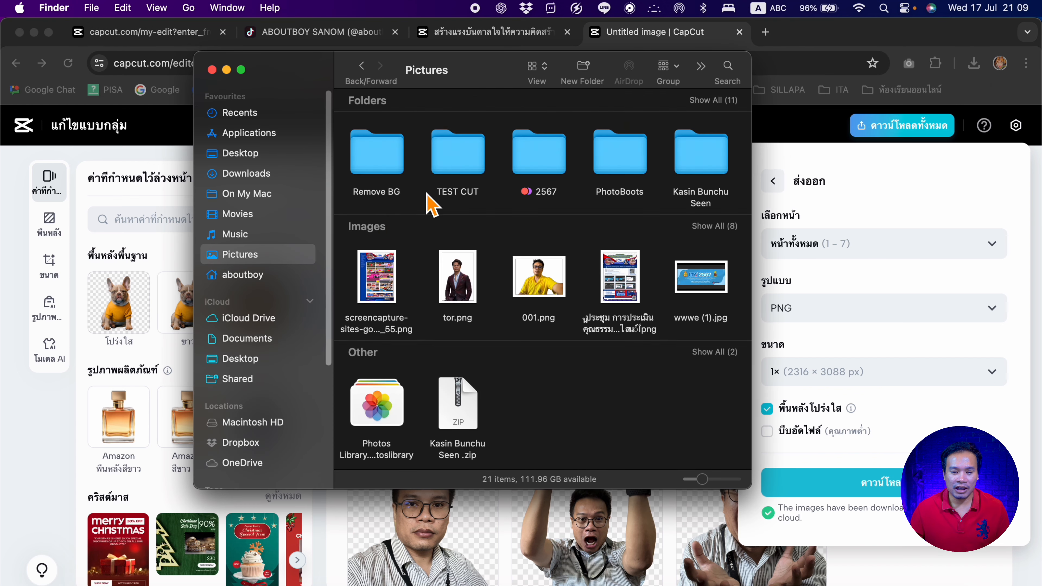
double_click(375, 156)
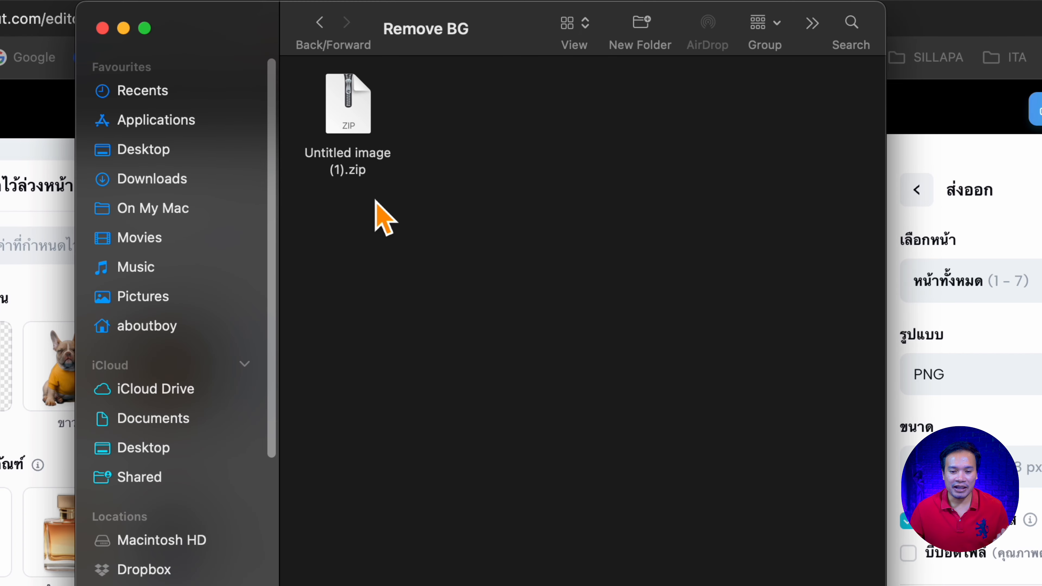
double_click(358, 118)
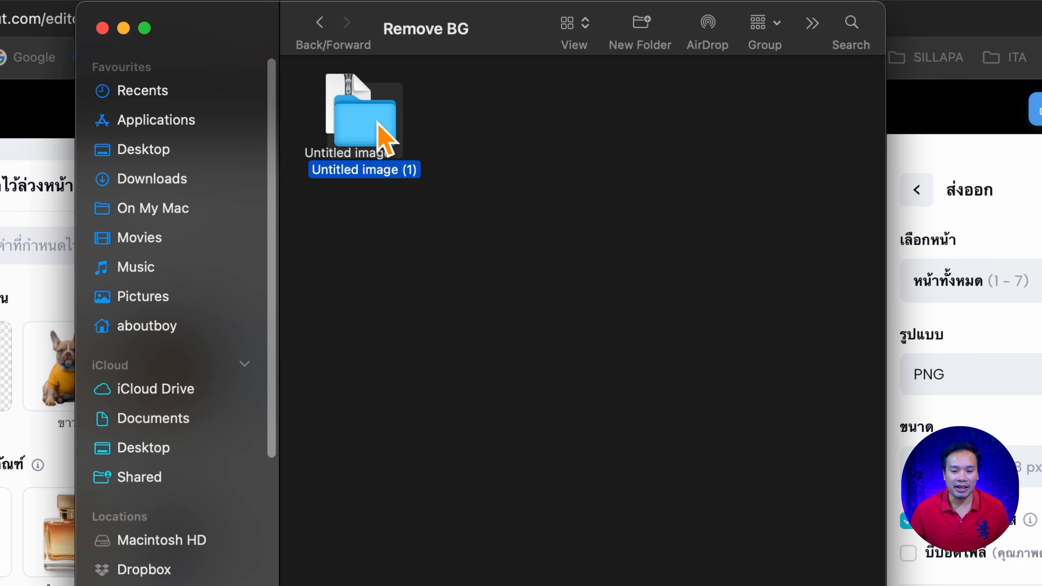
double_click(462, 138)
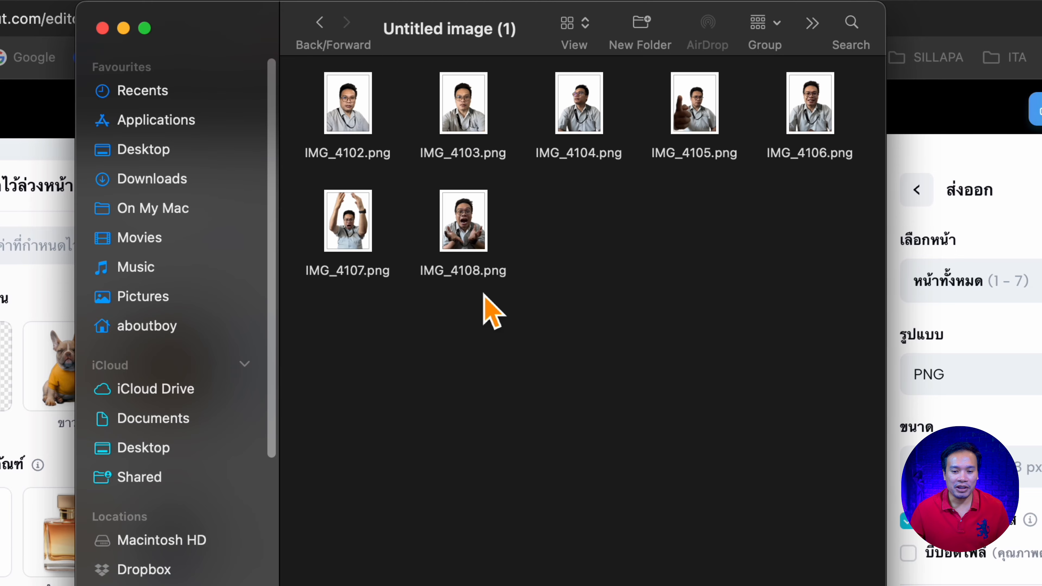
Preview the extracted photos from IMG_4102.png to IMG_4106.png, examining the cut-out edges on IMG_4102.png up close
click(366, 111)
key(space)
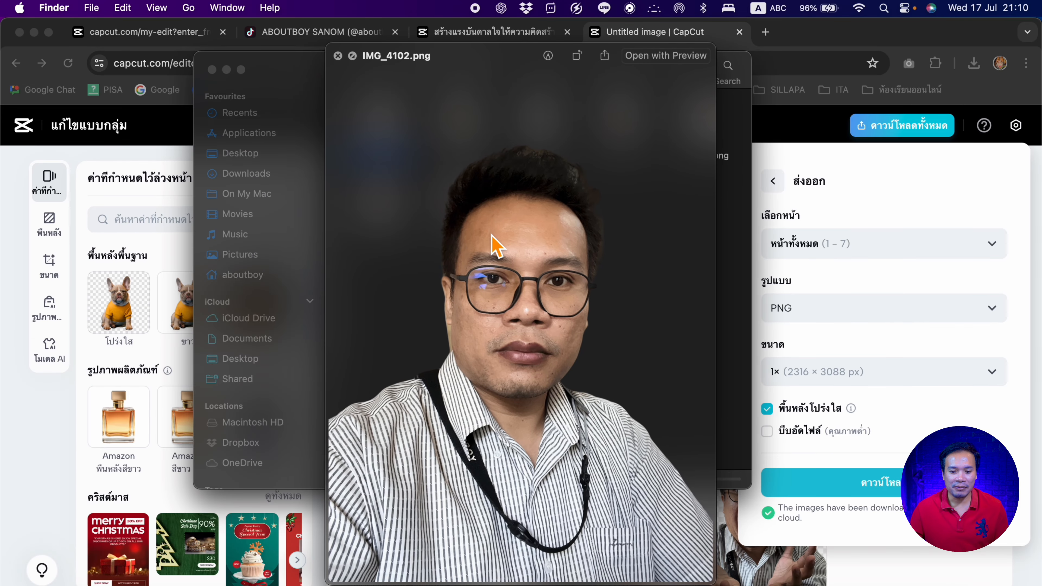
scroll(539, 251, up, 5)
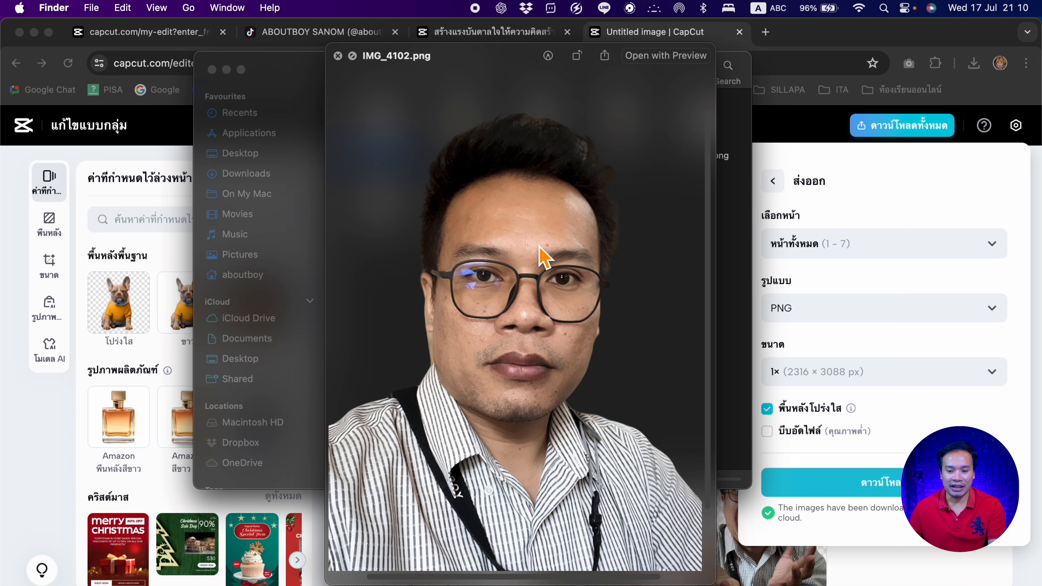
scroll(590, 287, down, 5)
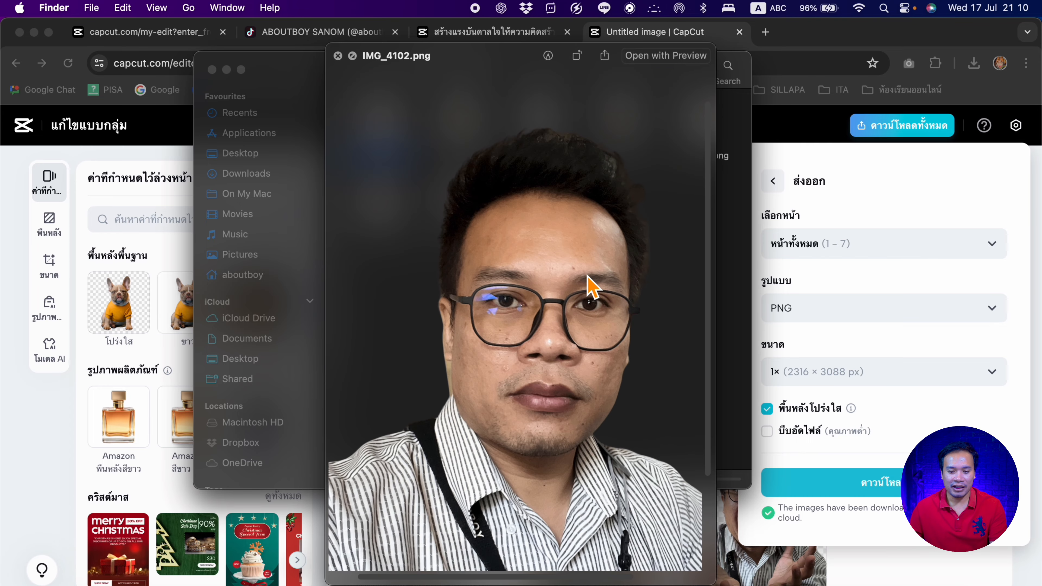
scroll(590, 287, right, 3)
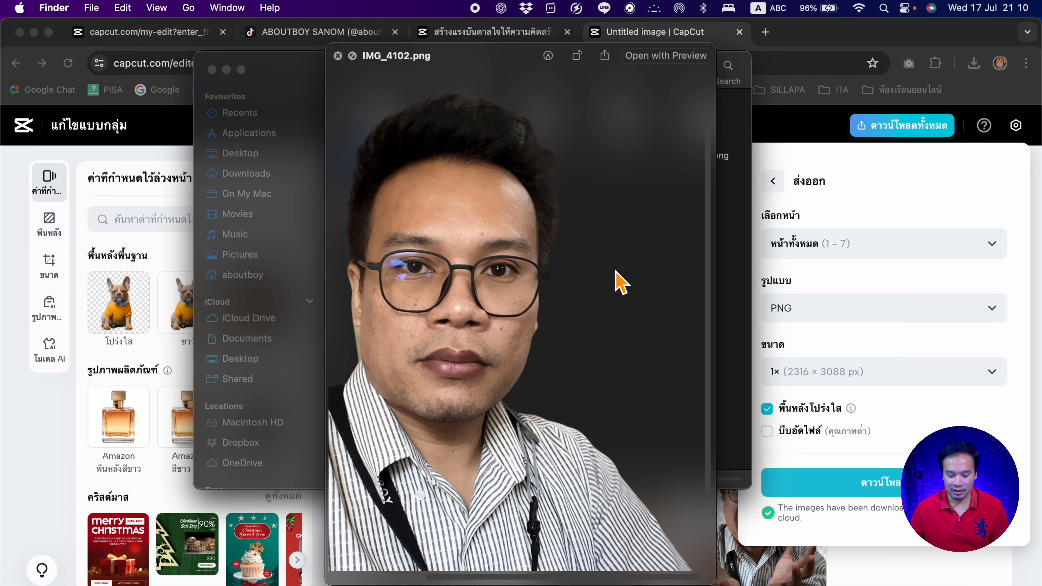
key(Down)
key(Down)
key(Down)
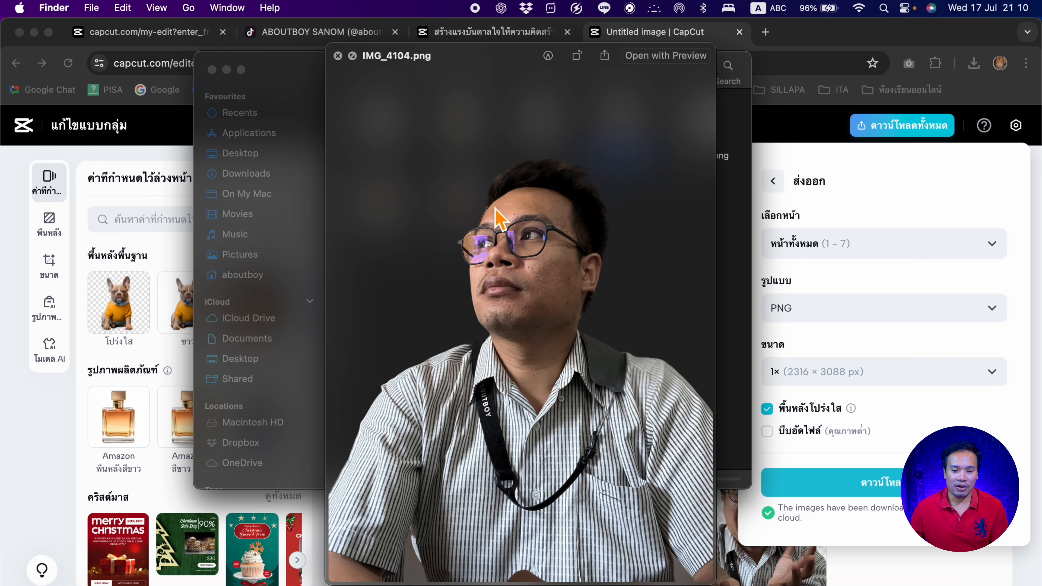
key(Down)
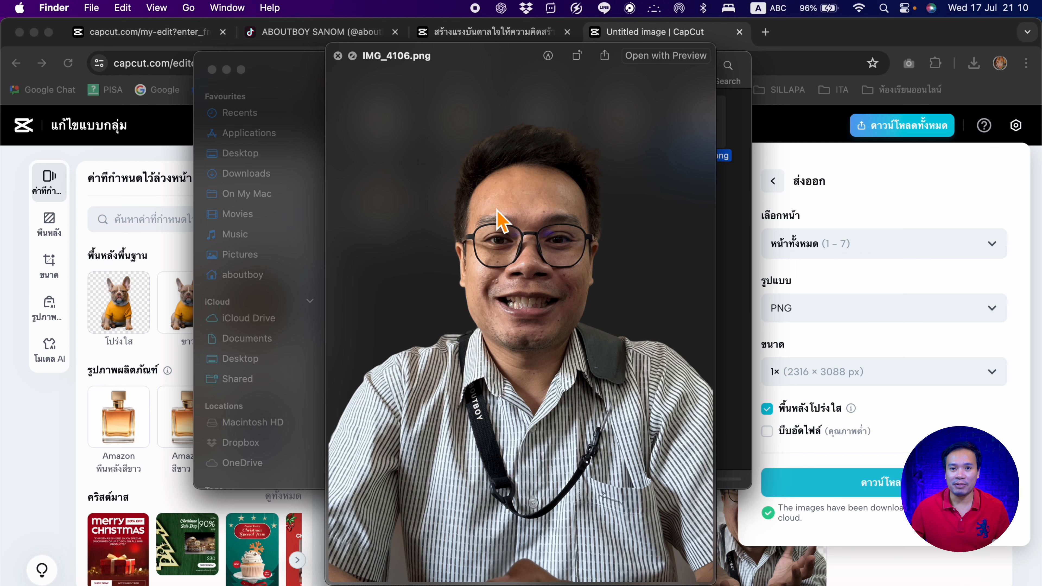
key(space)
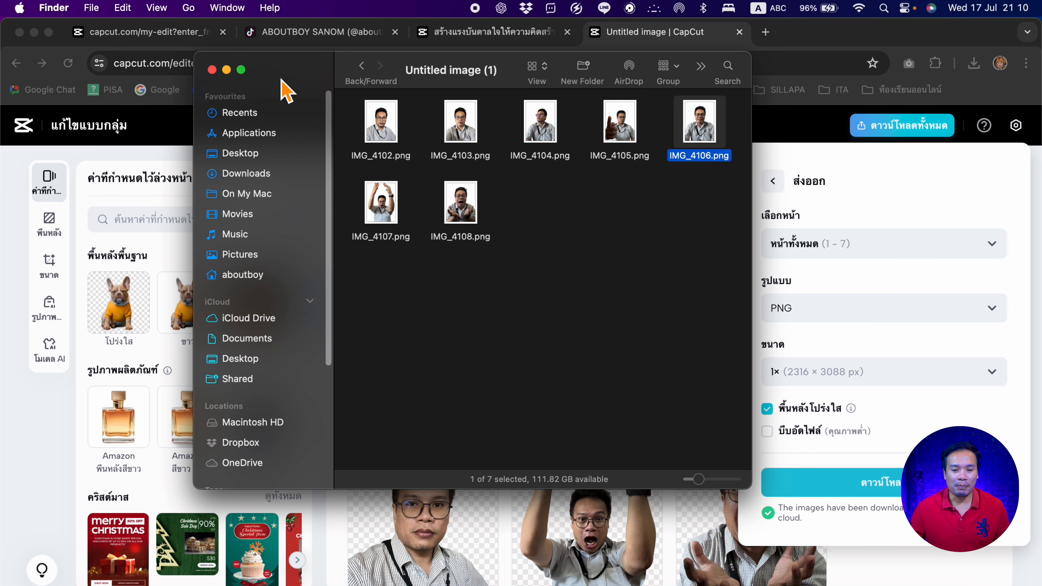
Minimize the Finder window, switch back to the CapCut batch editor in Chrome and leave the export settings
click(226, 70)
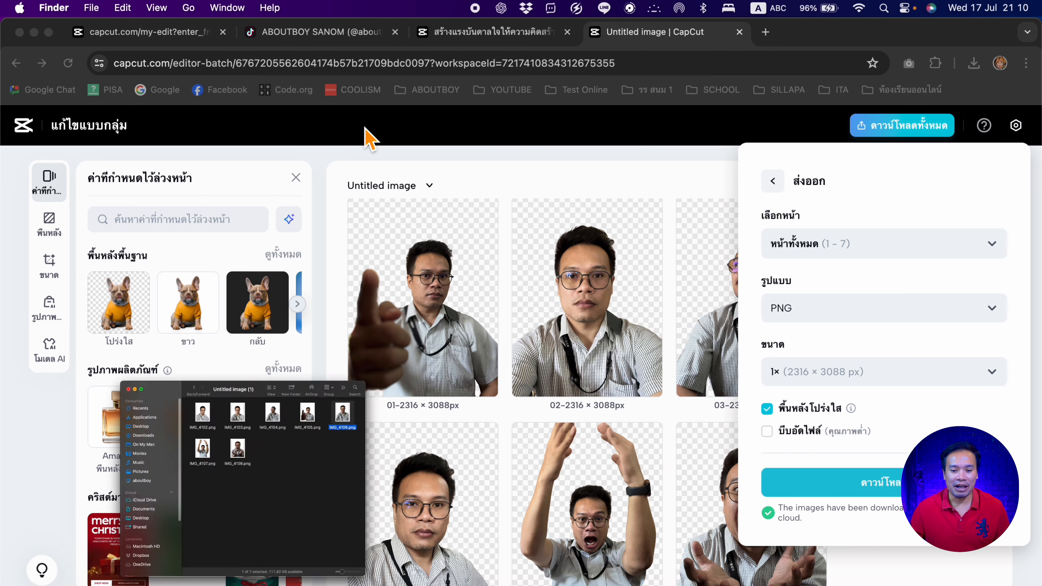
click(613, 183)
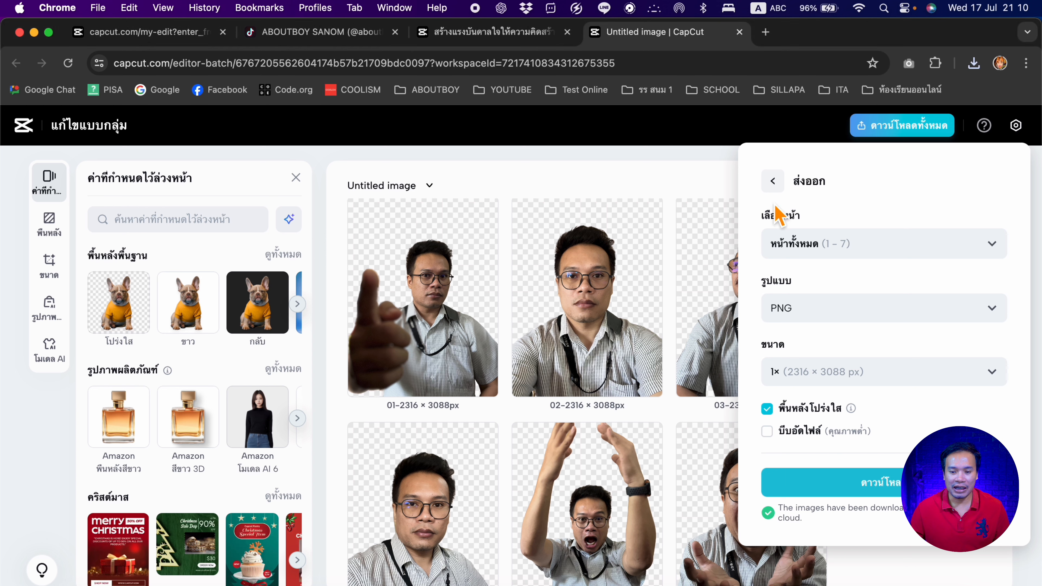
click(773, 182)
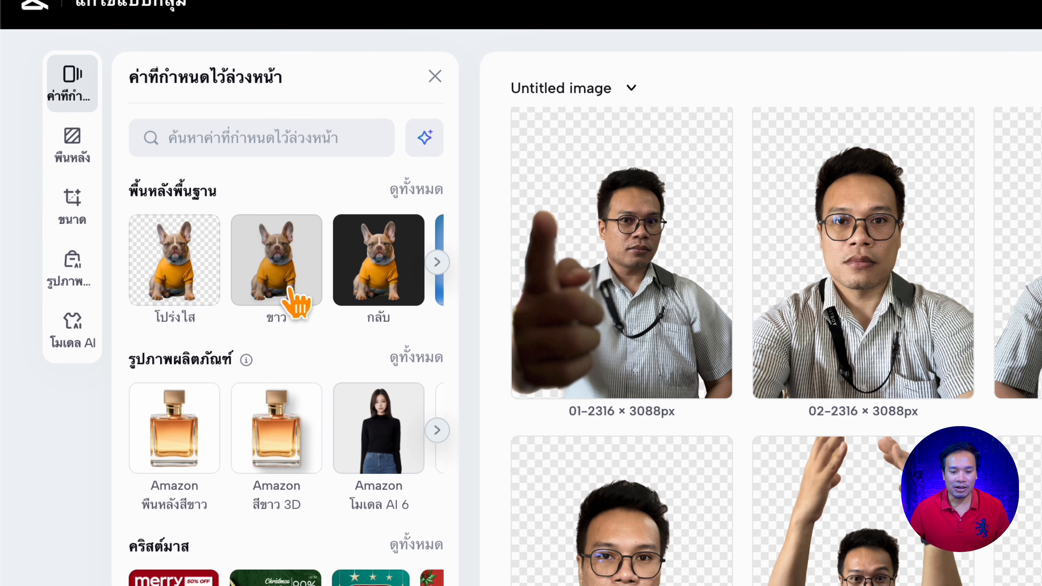
Apply the white basic background to all images, and change their background fill to the theme blue #6095ff
click(274, 270)
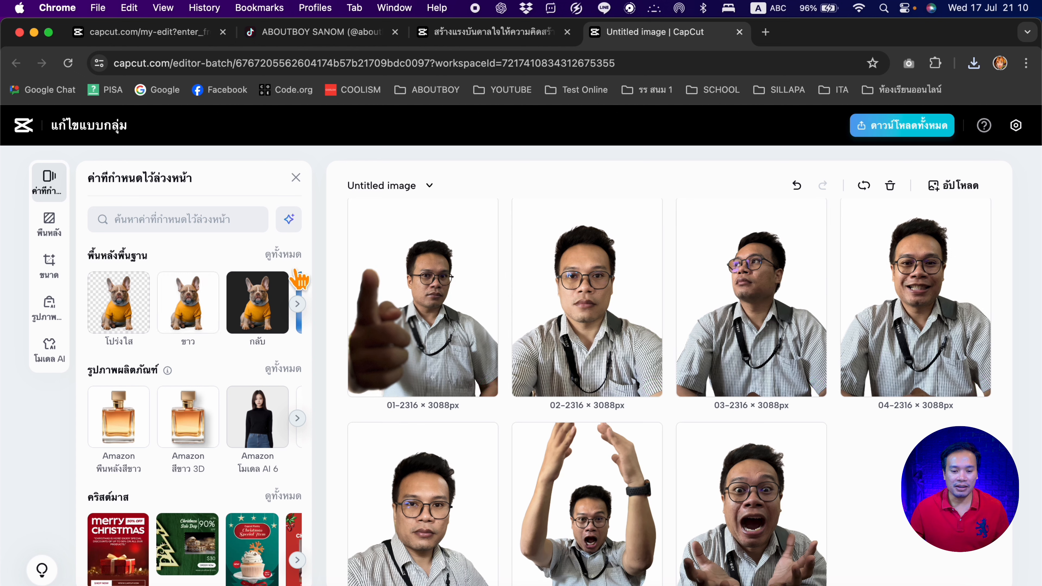
click(292, 258)
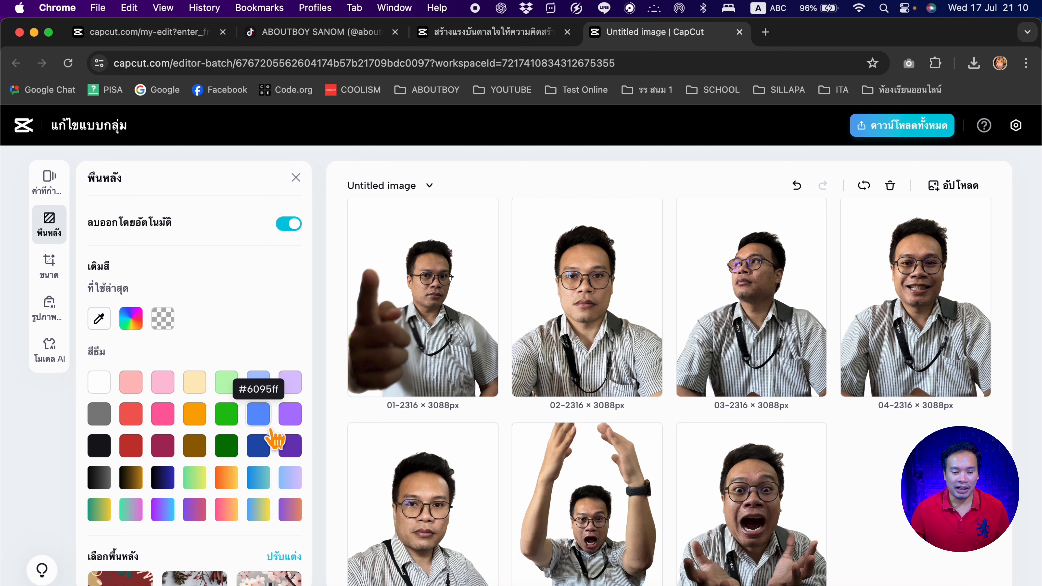
click(261, 421)
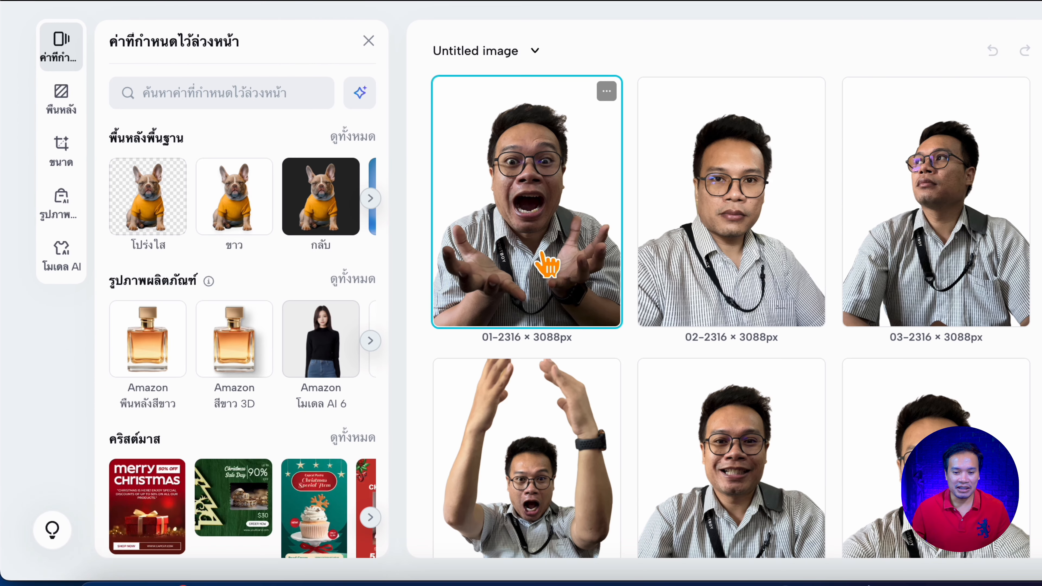
Look over the background options and resize all images to the Instagram Story format, 1080 × 1920
click(61, 103)
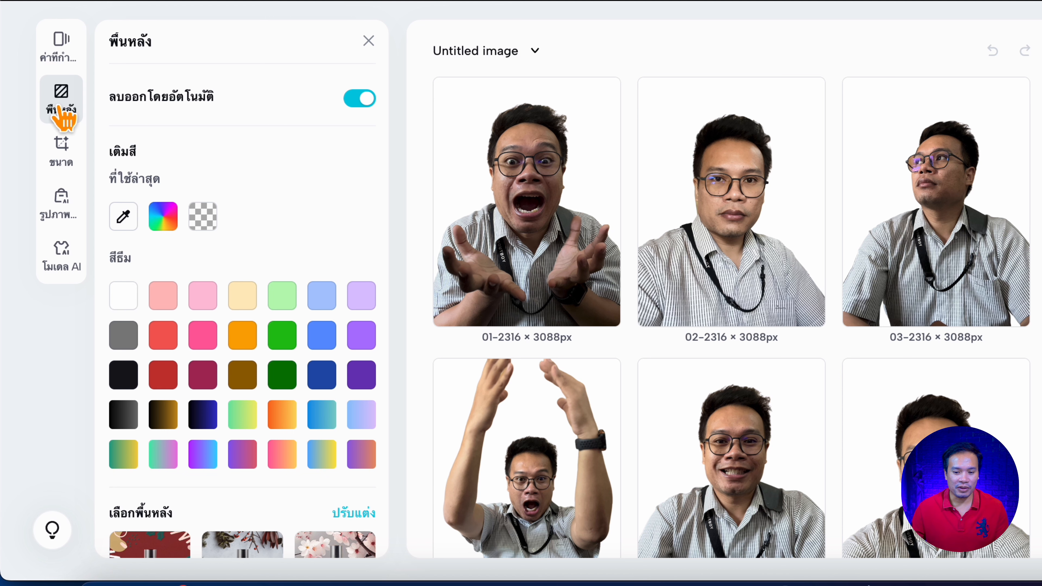
click(66, 162)
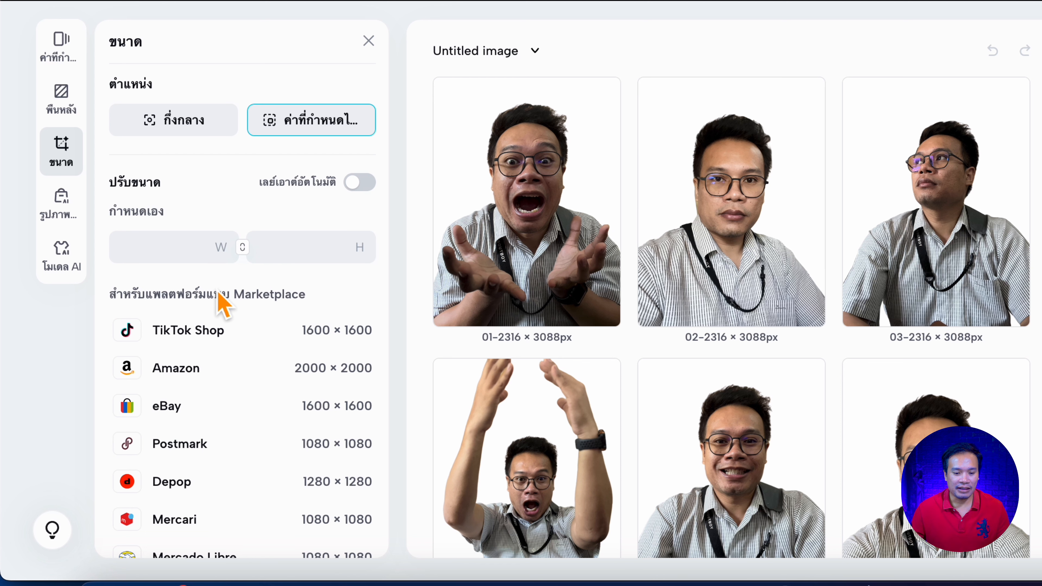
scroll(224, 304, down, 6)
scroll(230, 310, down, 4)
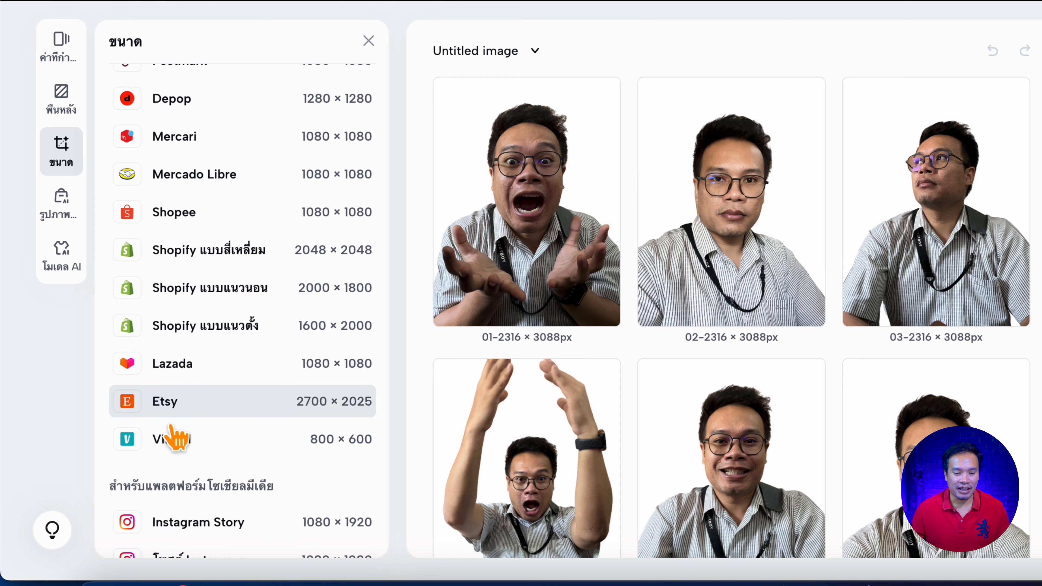
scroll(217, 443, down, 1)
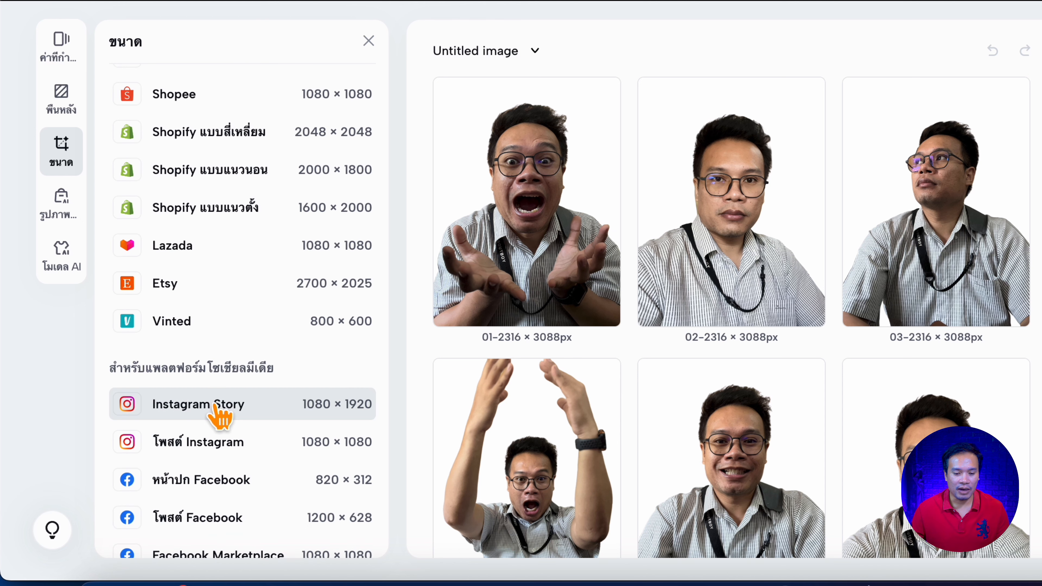
click(240, 415)
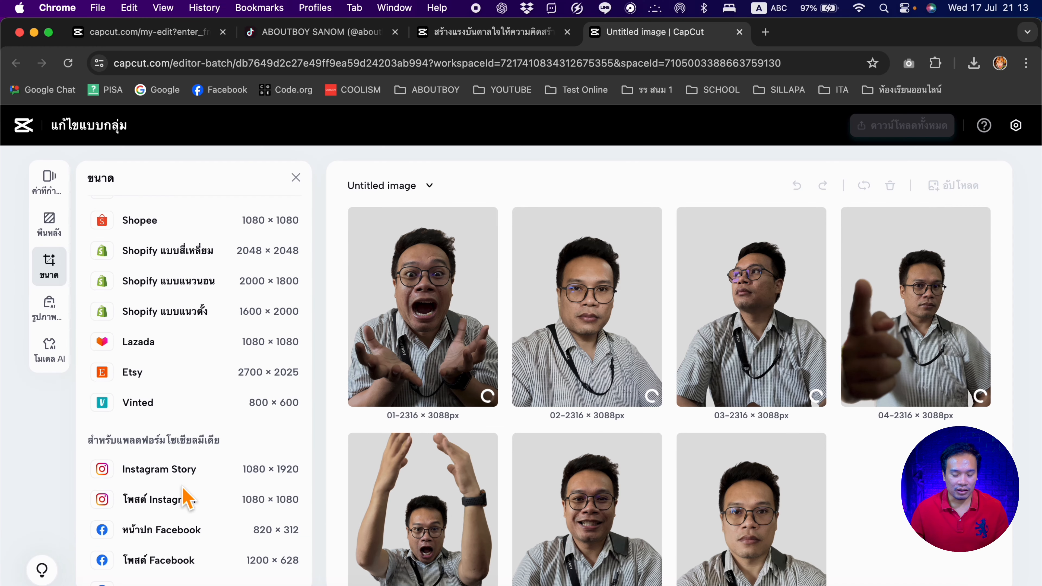